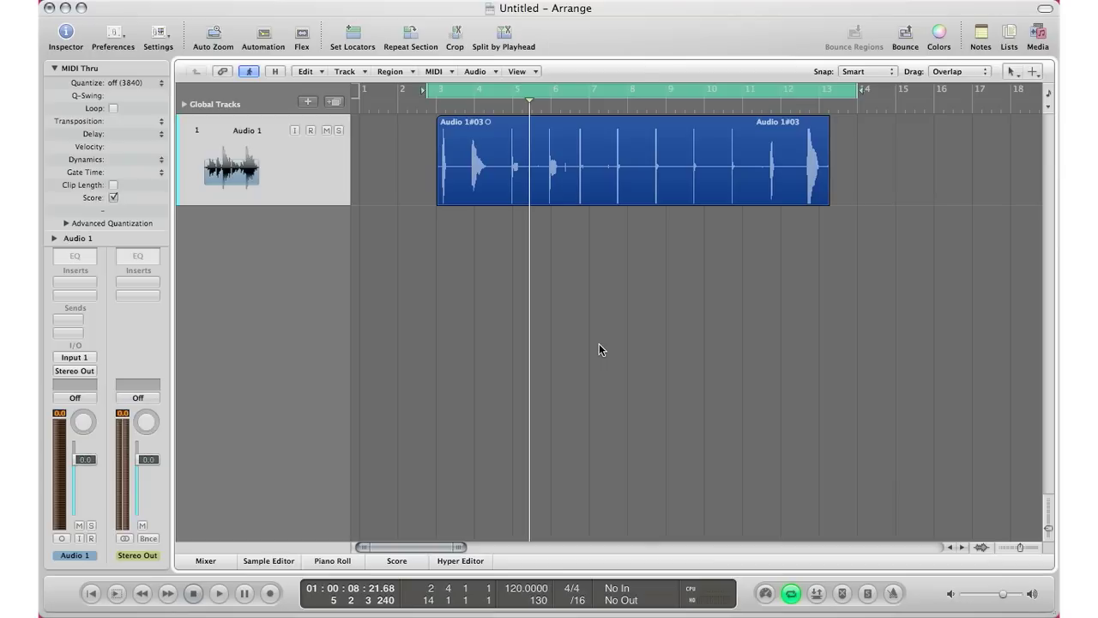
Play the vocal percussion recording through the bar 3–13 cycle, then stop playback
key("space")
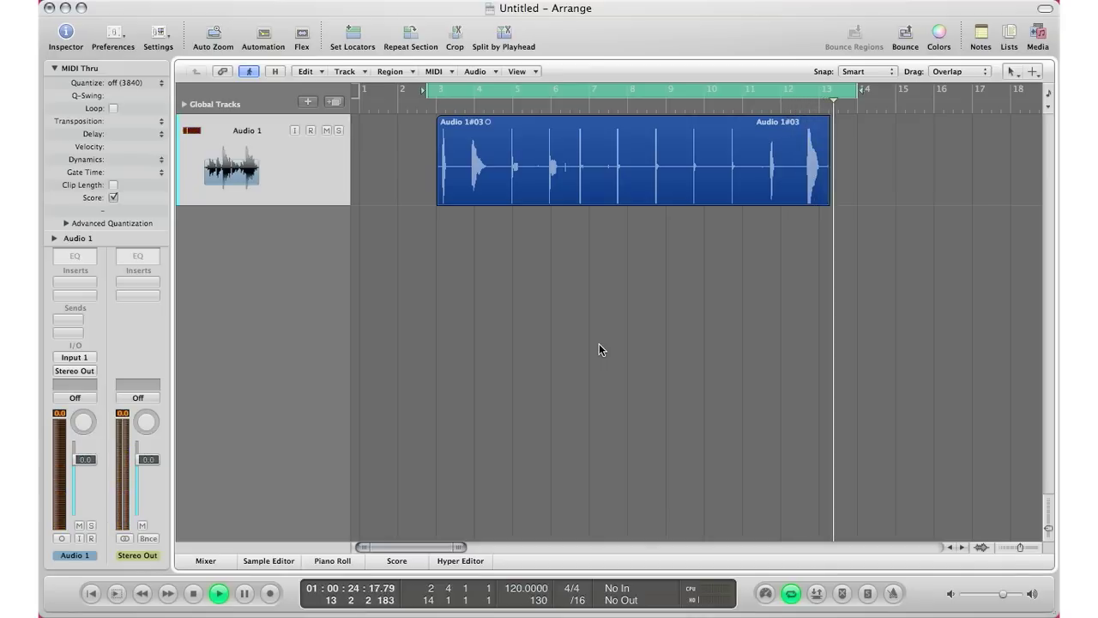
key("space")
Select the Audio 1#03 region and open Strip Silence from the Audio menu
key("z")
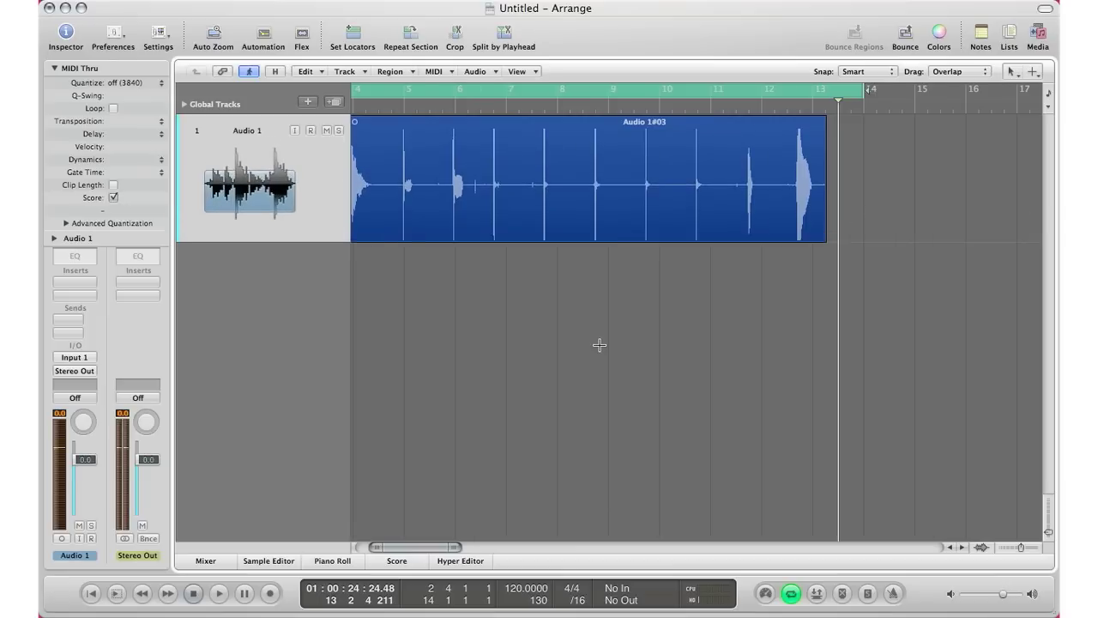
key("z")
key("Escape")
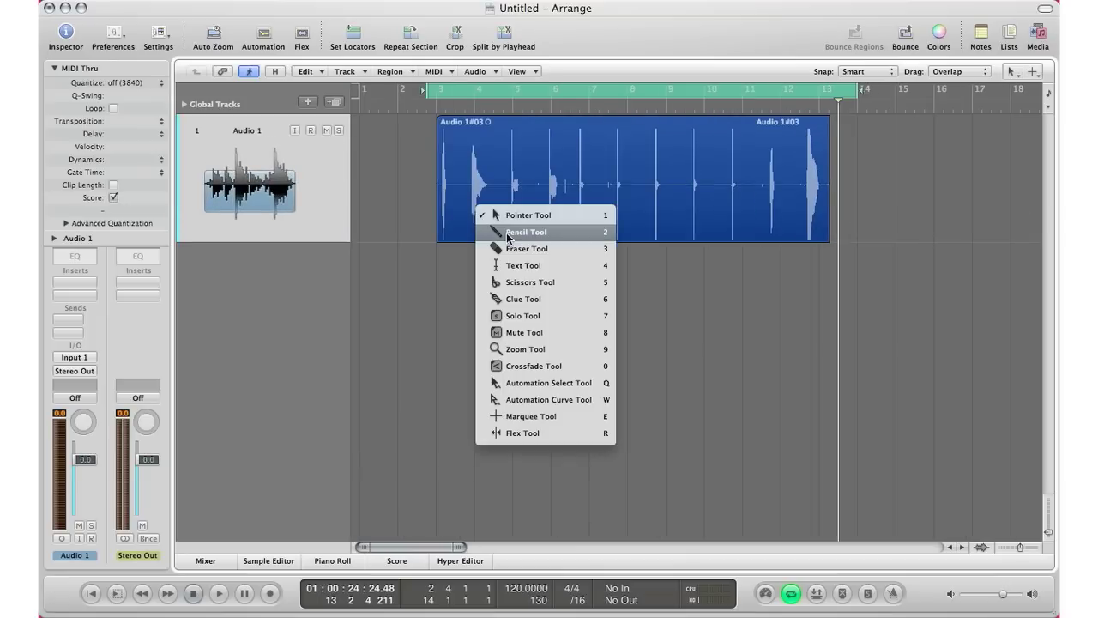
left_click(401, 225)
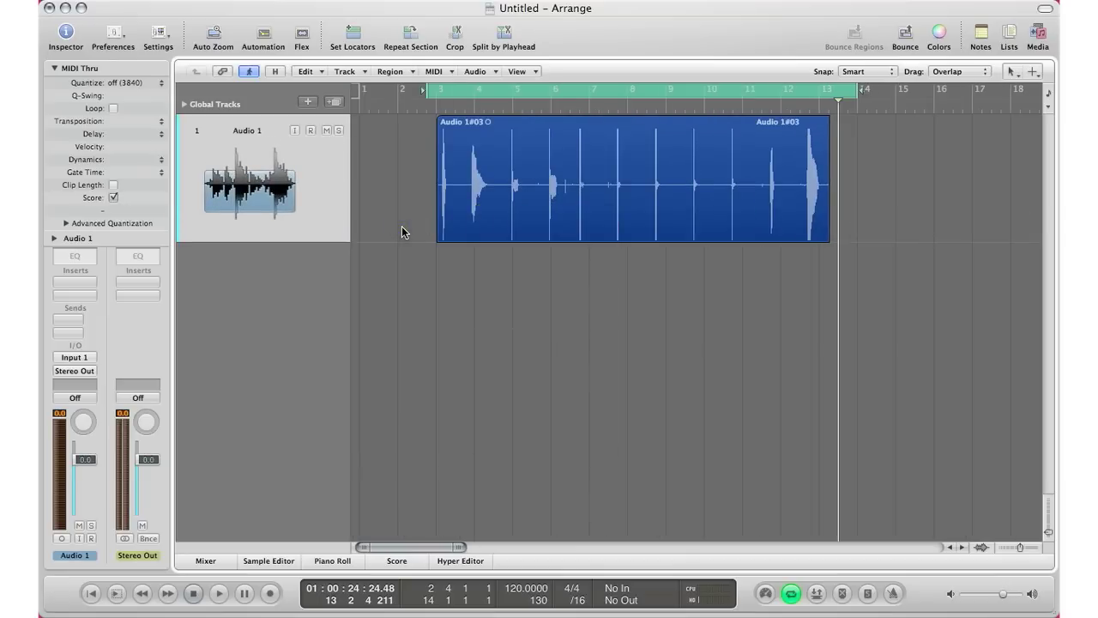
left_click(508, 196)
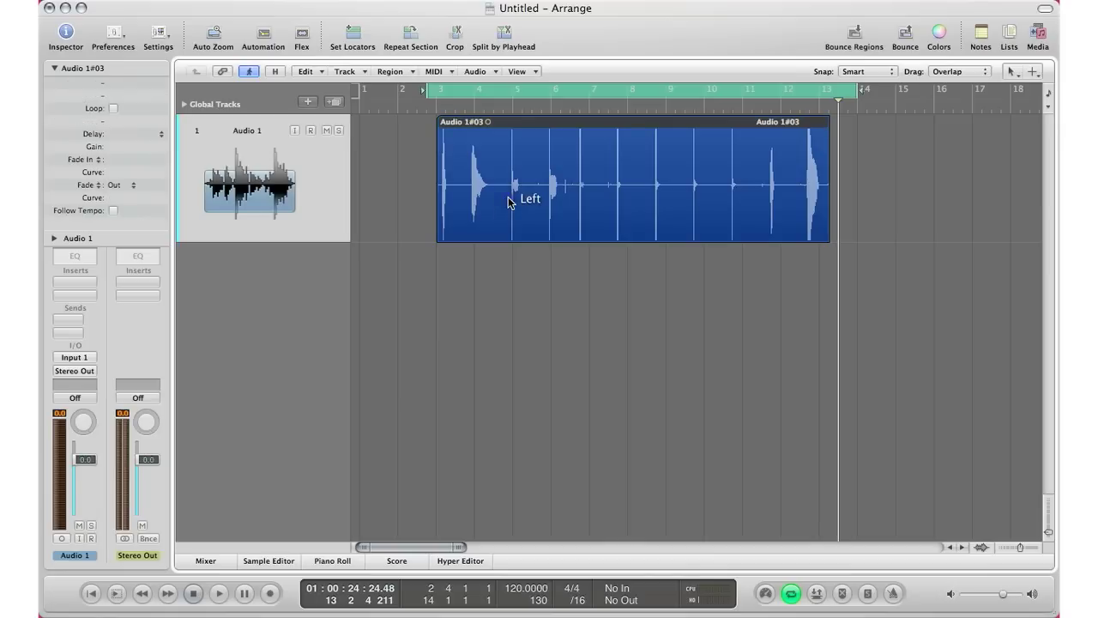
left_click(479, 72)
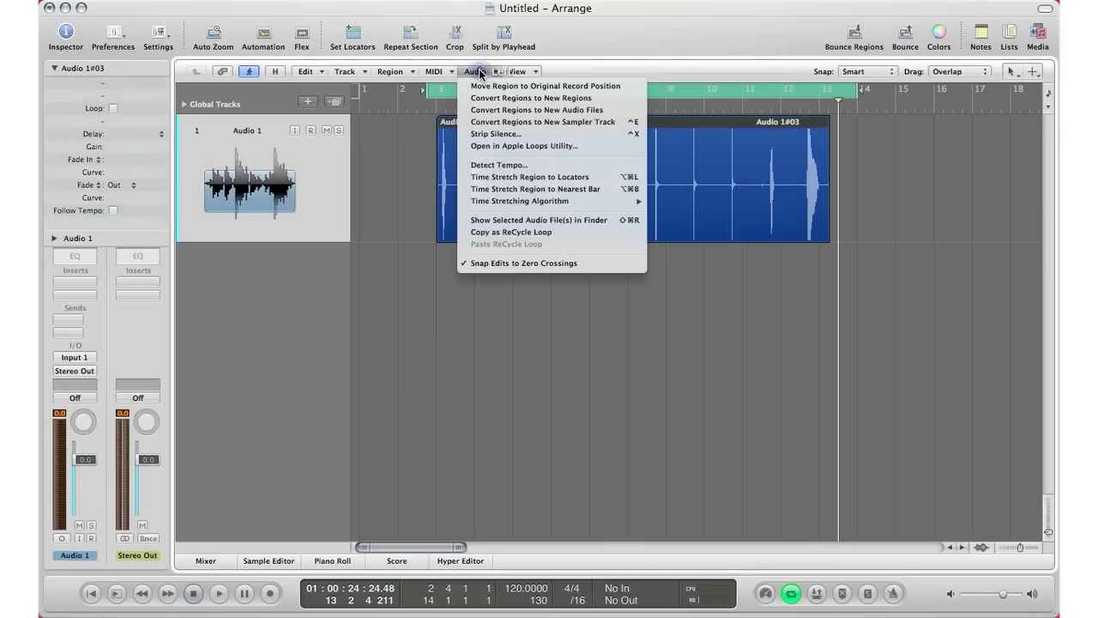
left_click(487, 135)
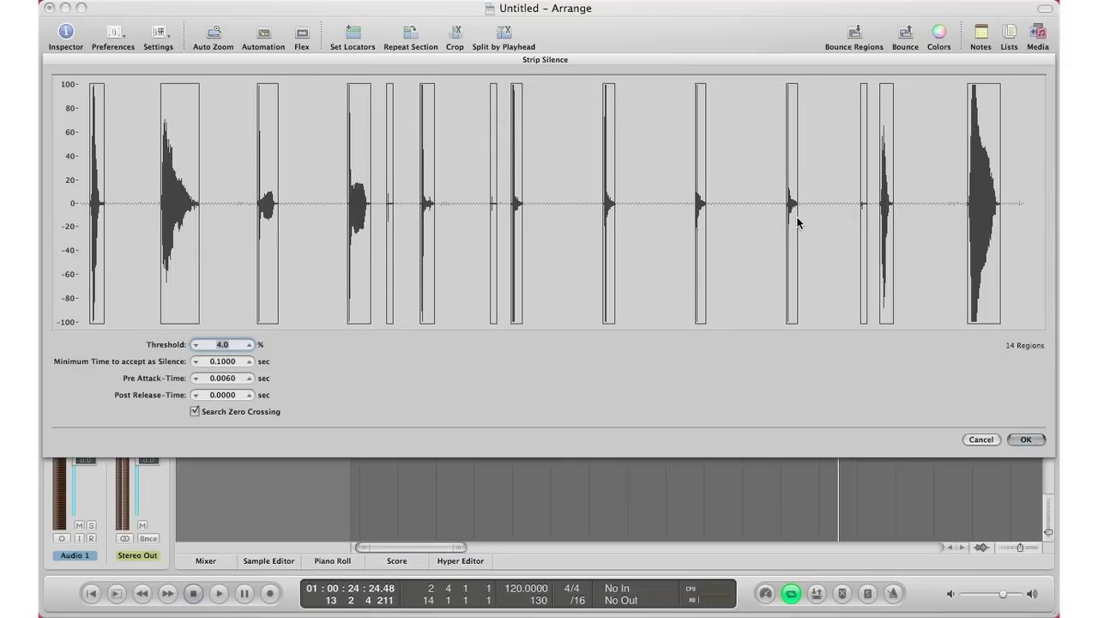
Set the Strip Silence threshold to 8.0% for 12 regions and apply it
left_click(247, 345)
left_click(247, 345)
left_click(248, 345)
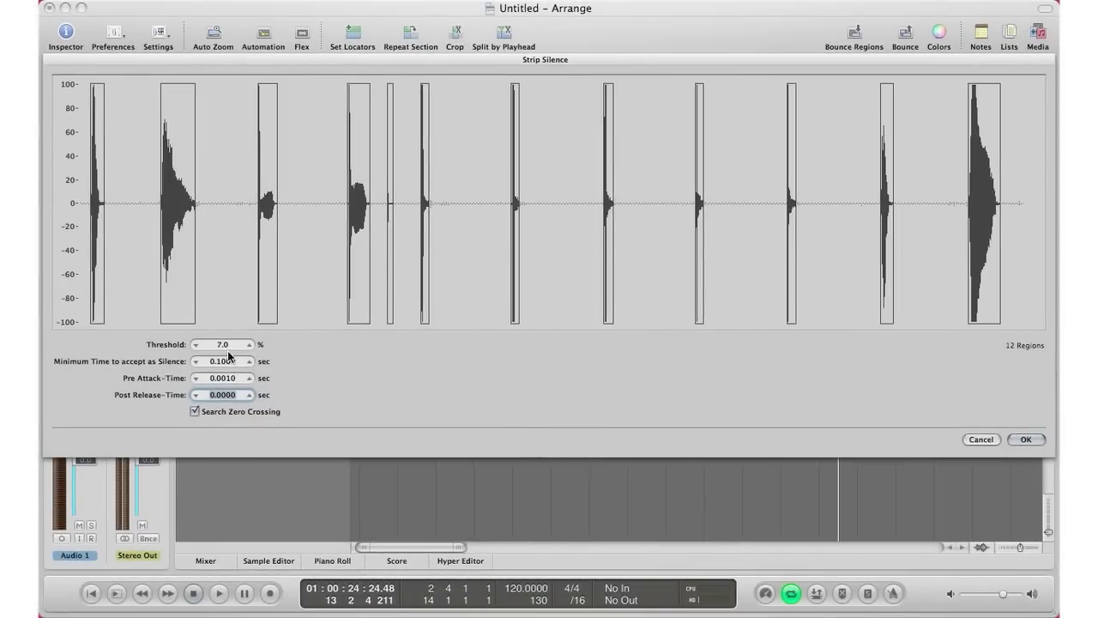
left_click_drag(249, 345, 222, 347)
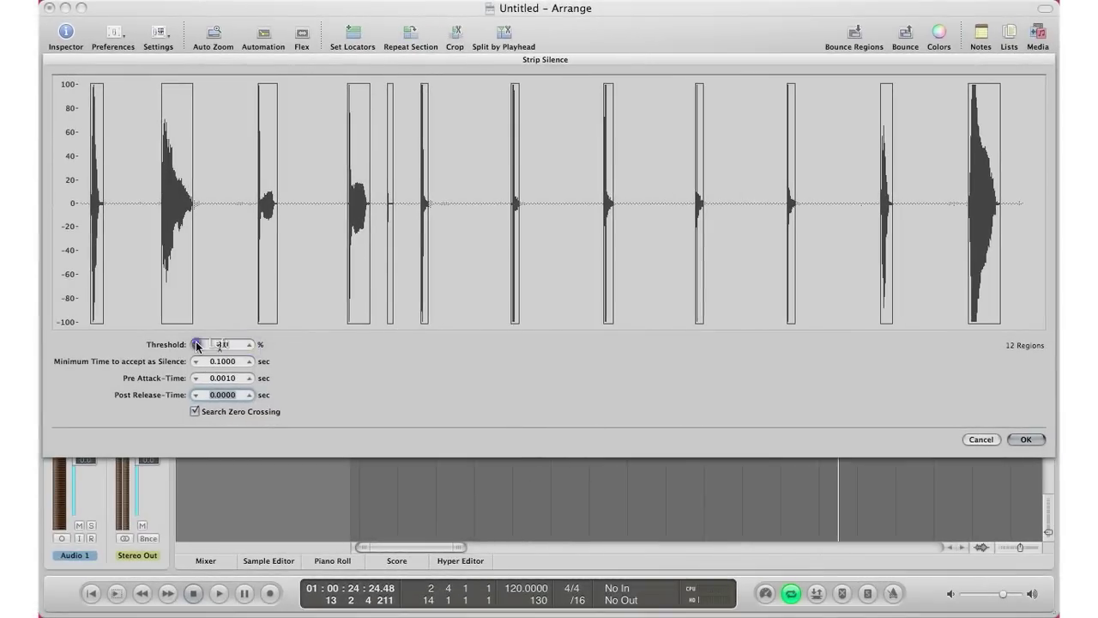
left_click(197, 345)
left_click(197, 345)
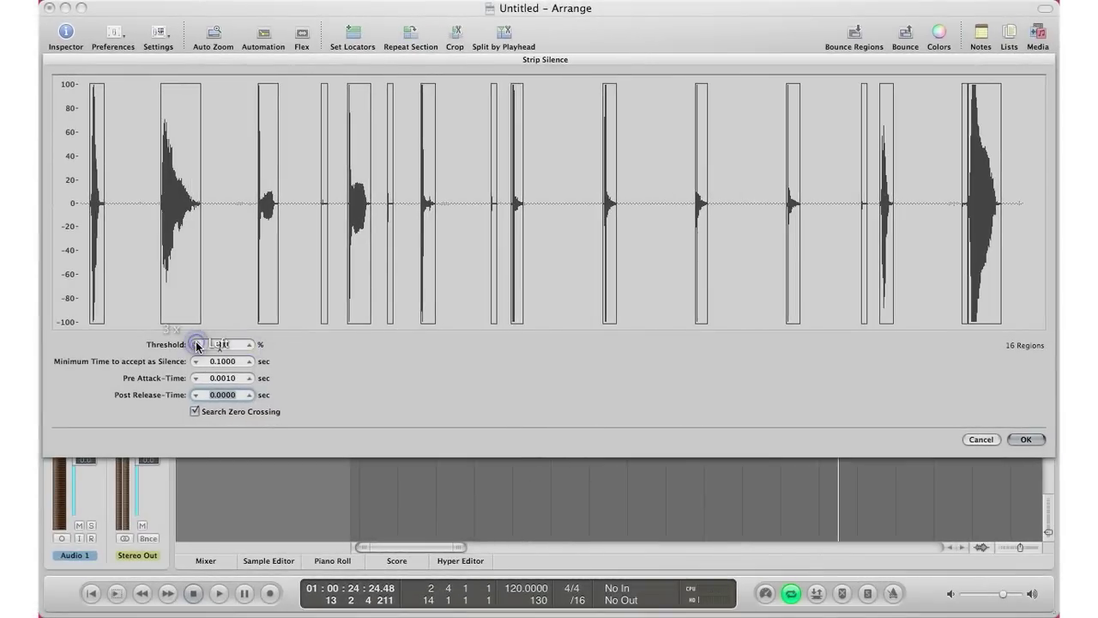
left_click(247, 345)
left_click(247, 344)
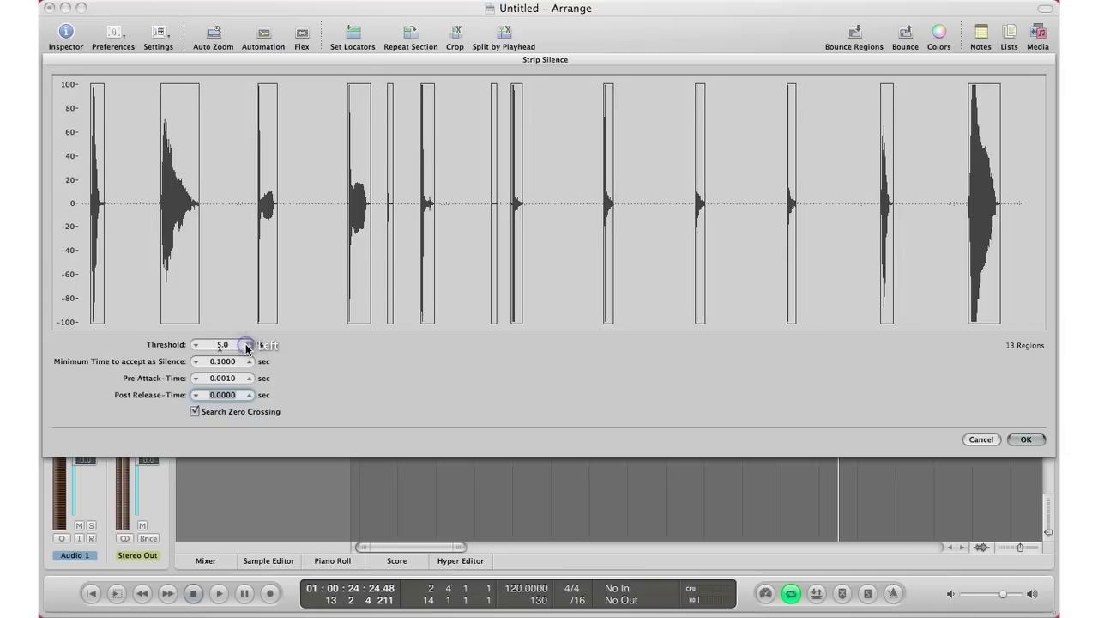
left_click(247, 345)
left_click(247, 345)
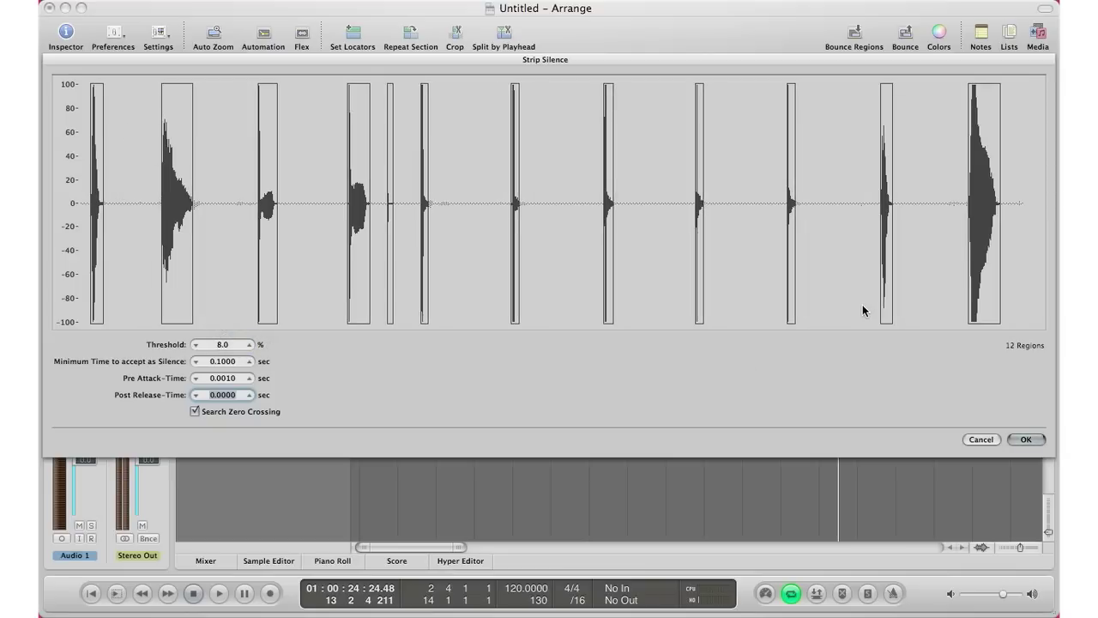
key("Return")
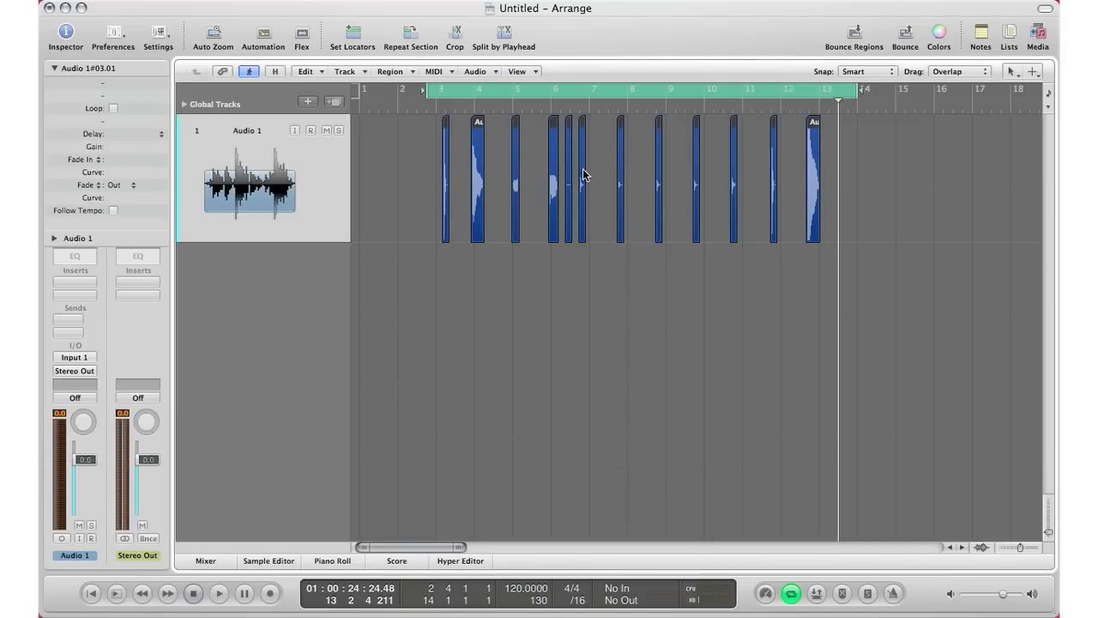
Zoom in on the split regions and delete the stray thin region
key("ctrl+Right")
key("ctrl+Right")
key("ctrl+Down")
key("ctrl+Right")
key("ctrl+Left")
key("ctrl+Right")
key("ctrl+Down")
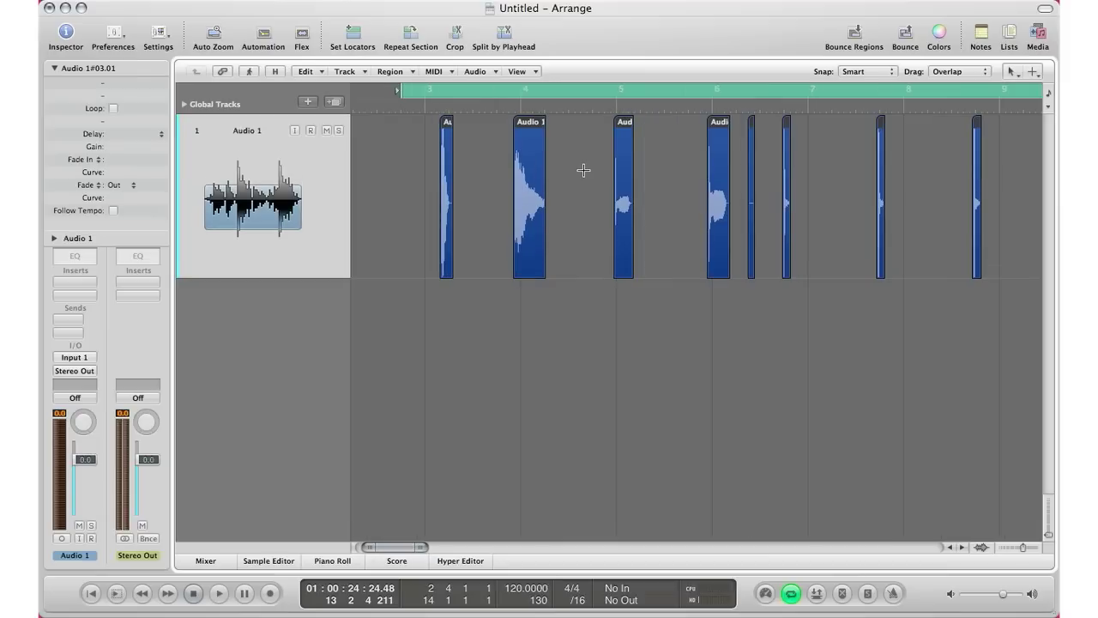
left_click(674, 326)
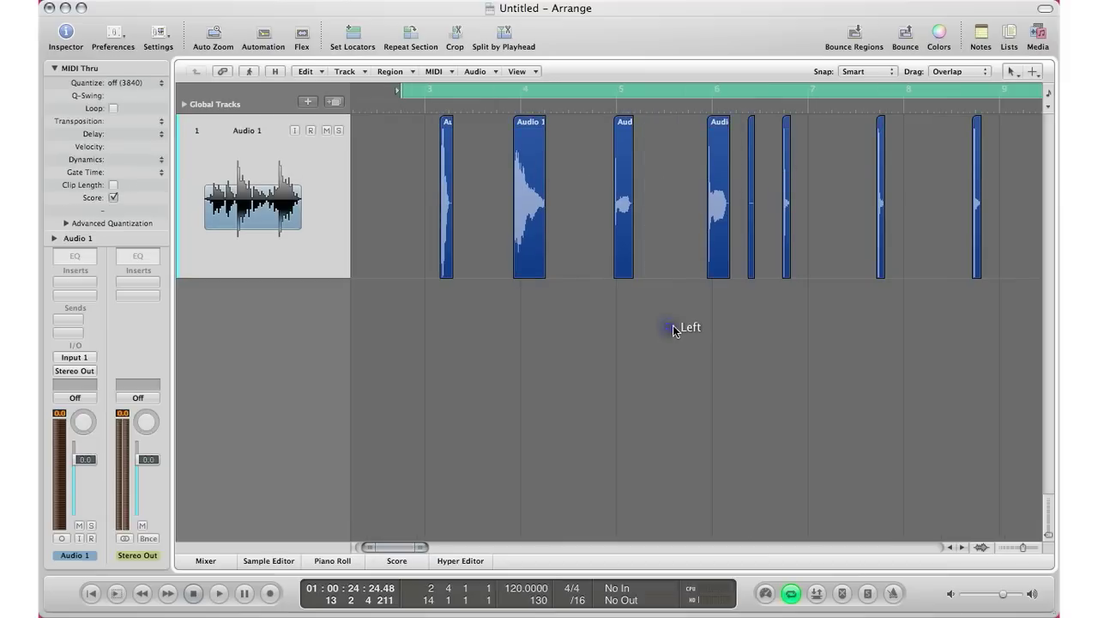
left_click(750, 252)
key("Delete")
Select the ten remaining hit regions and choose Audio > Convert Regions to New Sampler Track
scroll(771, 254, "right", 5)
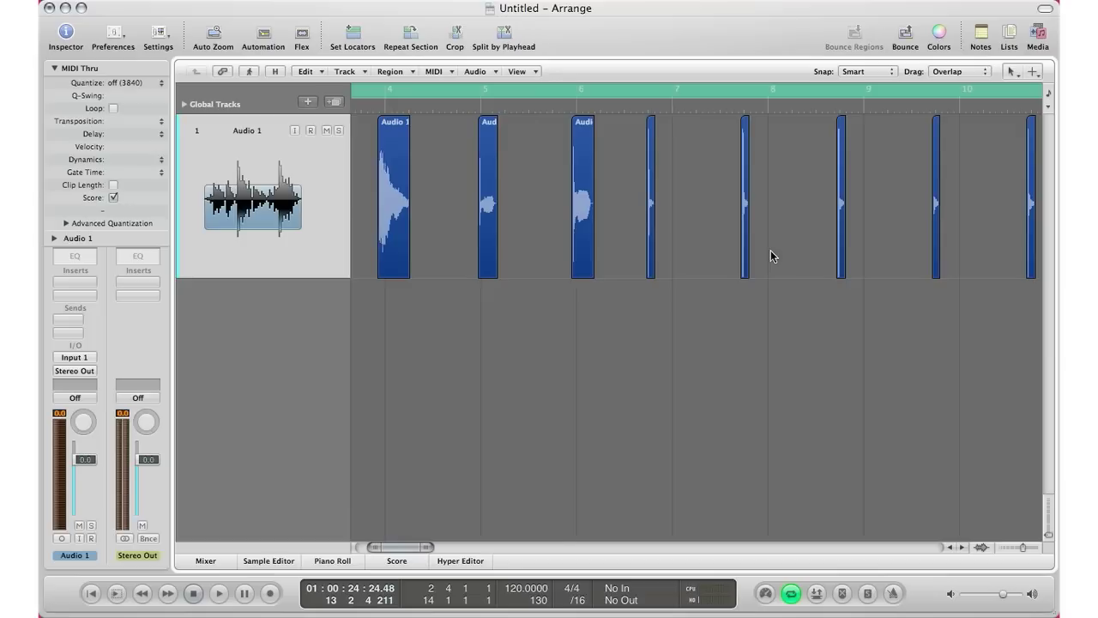
scroll(845, 233, "right", 6)
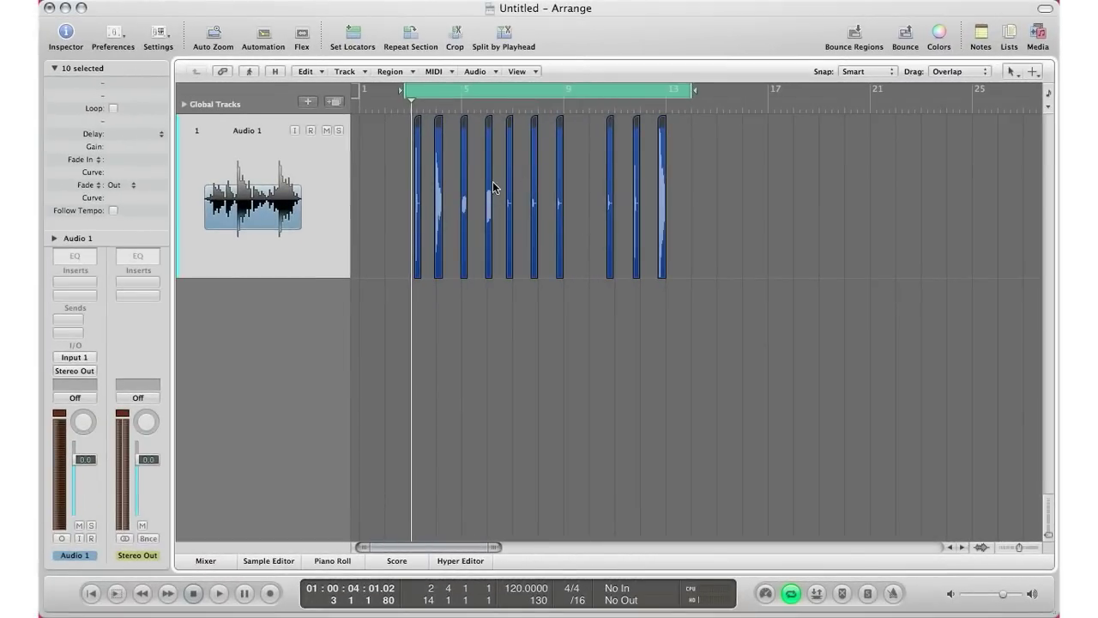
left_click_drag(696, 191, 399, 176)
left_click(476, 71)
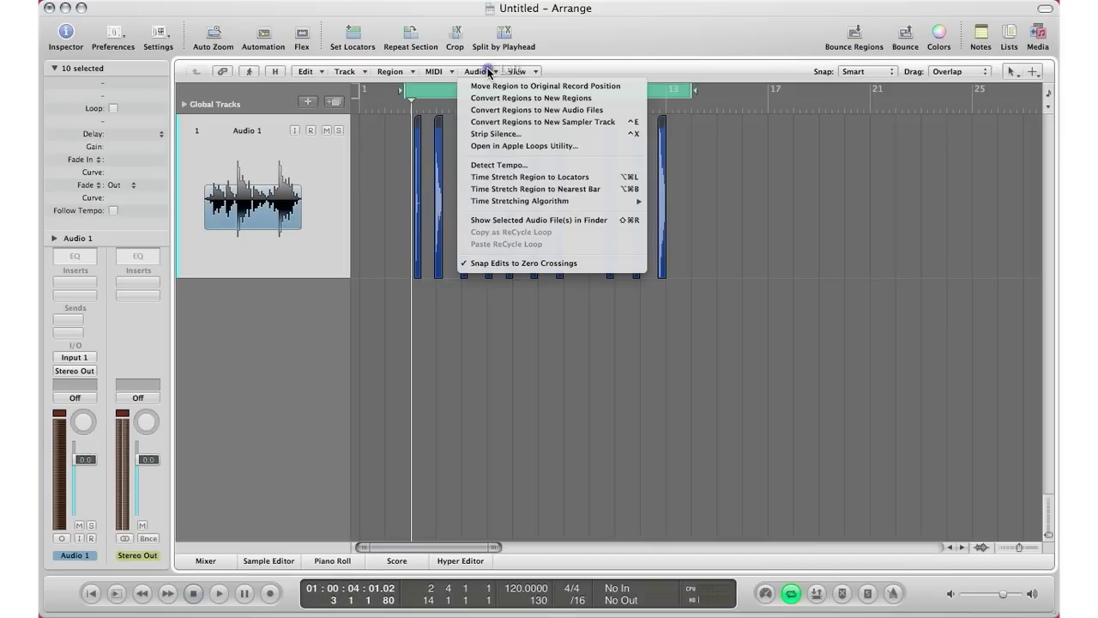
left_click(493, 124)
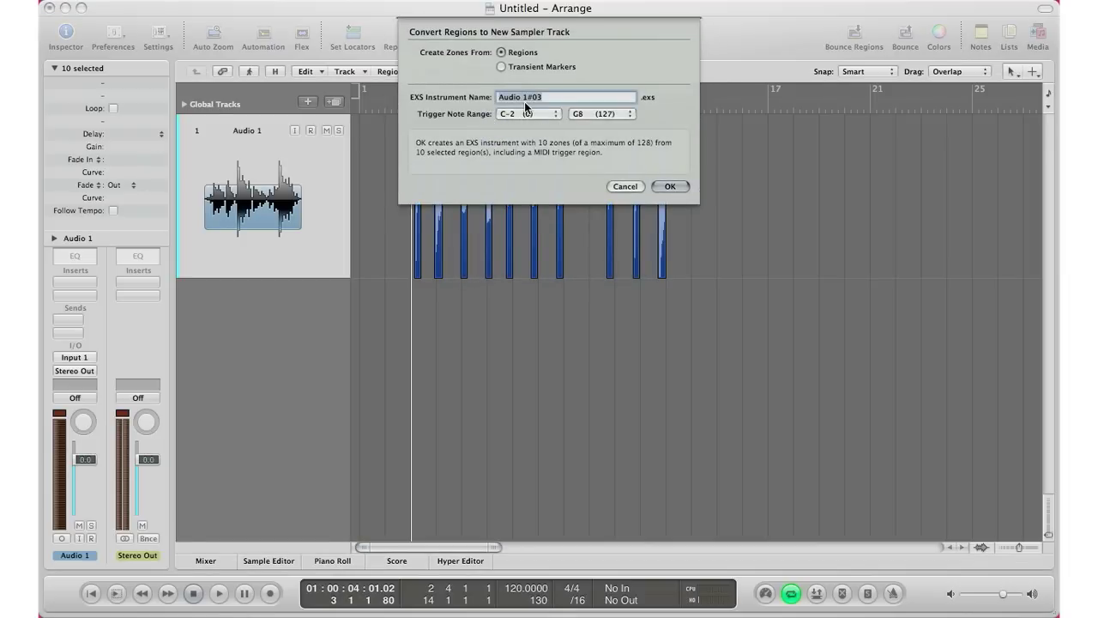
Name the sampler track 'Vocals Percusssions', keep trigger range C-2 to G8, and confirm
type("Vocals Percusssions")
left_click(514, 114)
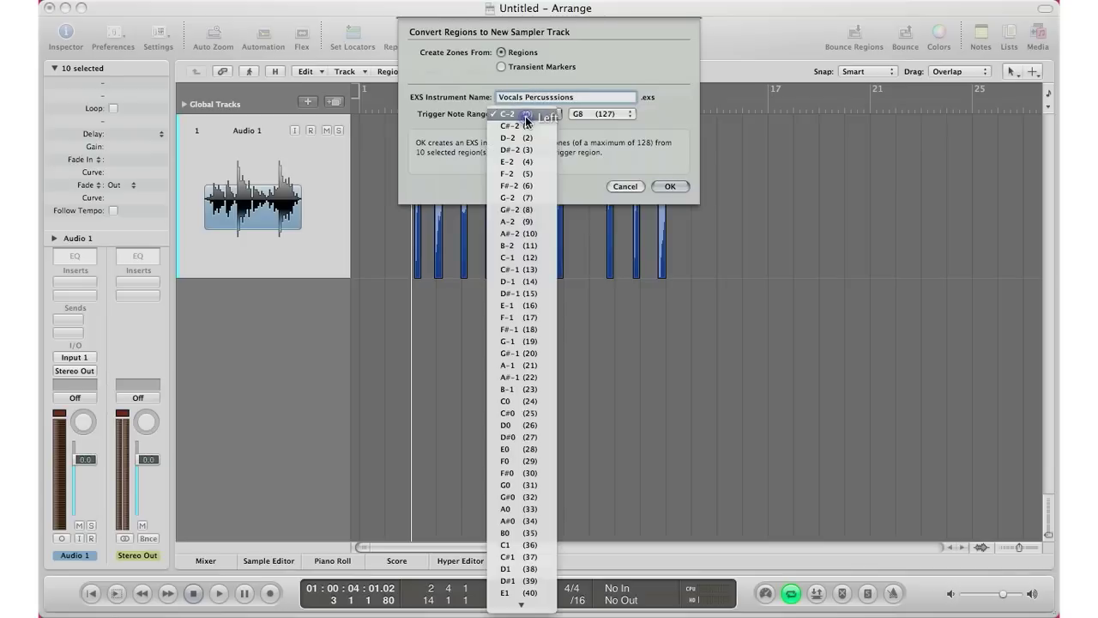
left_click(597, 117)
left_click(604, 114)
left_click(624, 115)
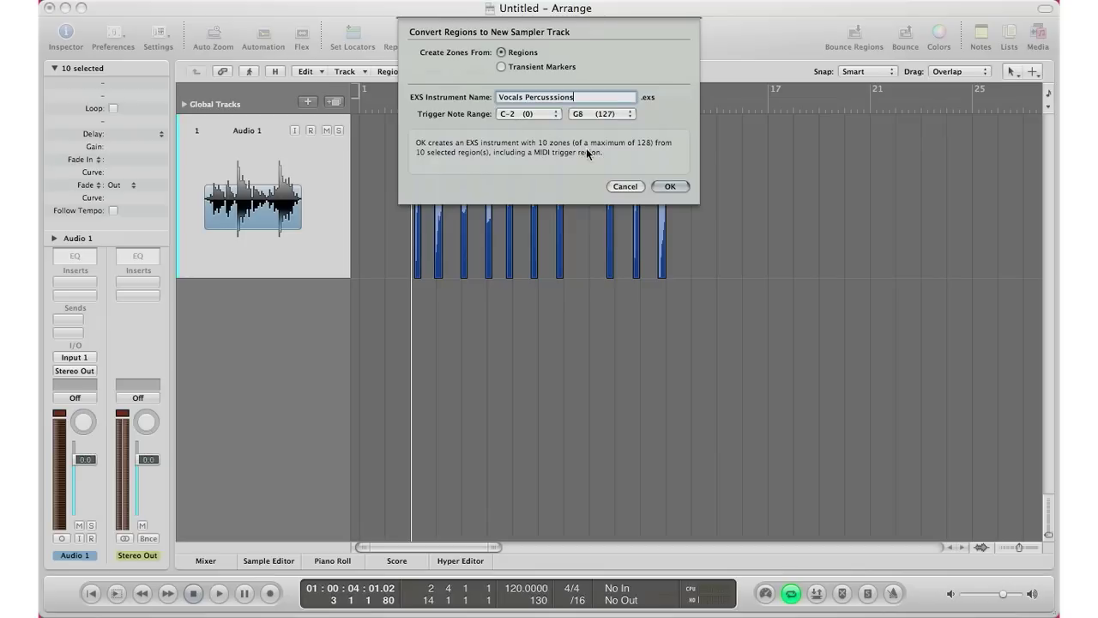
left_click(669, 187)
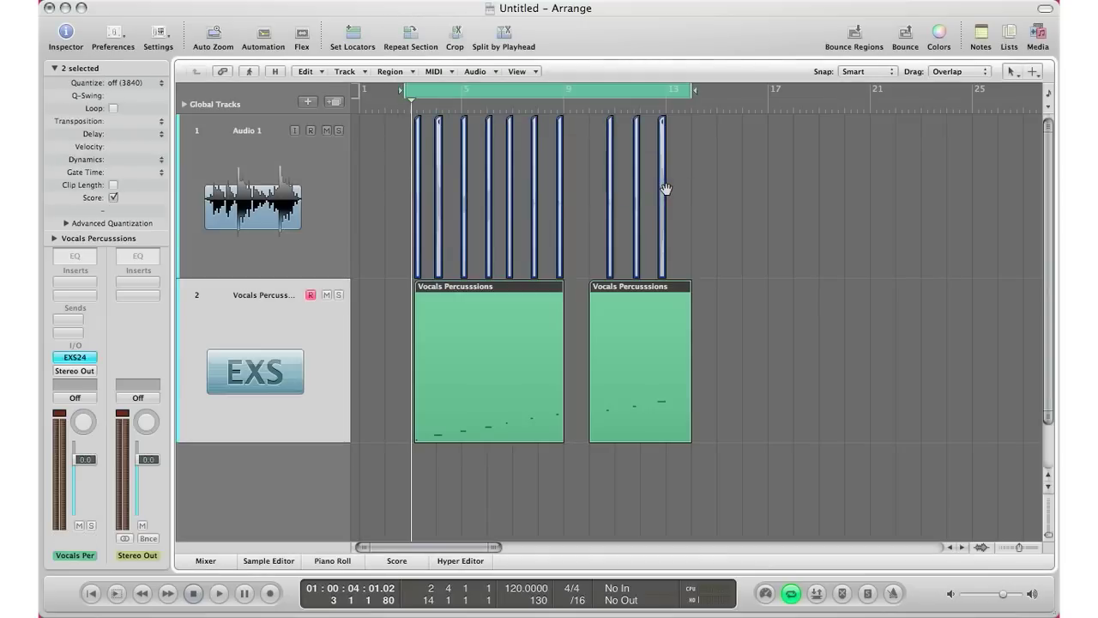
Delete the right and left green MIDI trigger regions from the Vocals Percusssions track
left_click(727, 344)
left_click(682, 345)
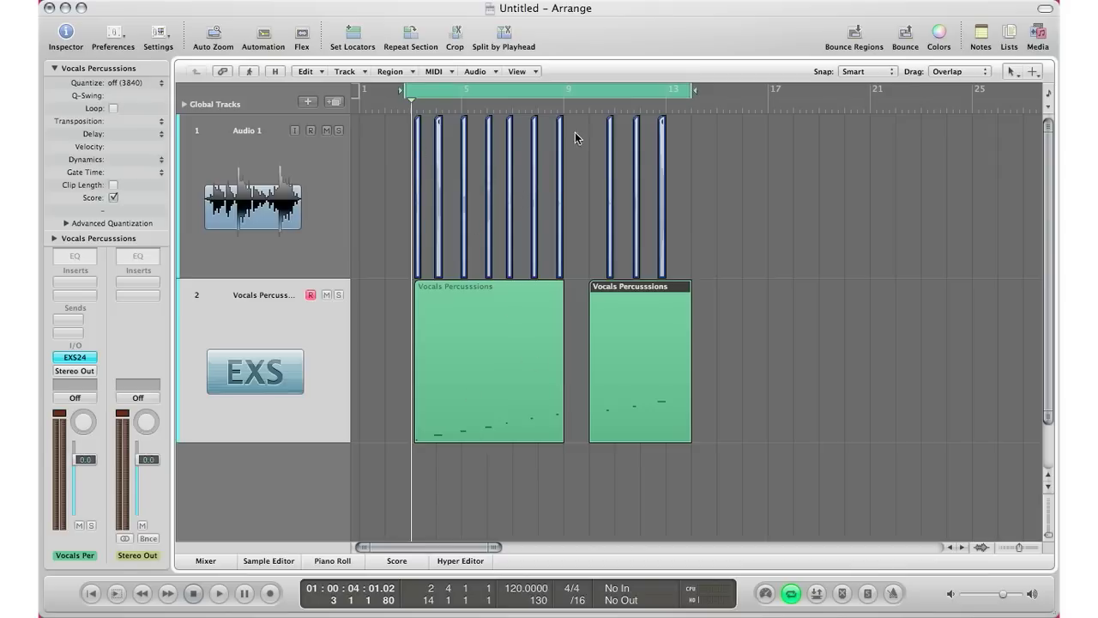
left_click(632, 375)
key("Delete")
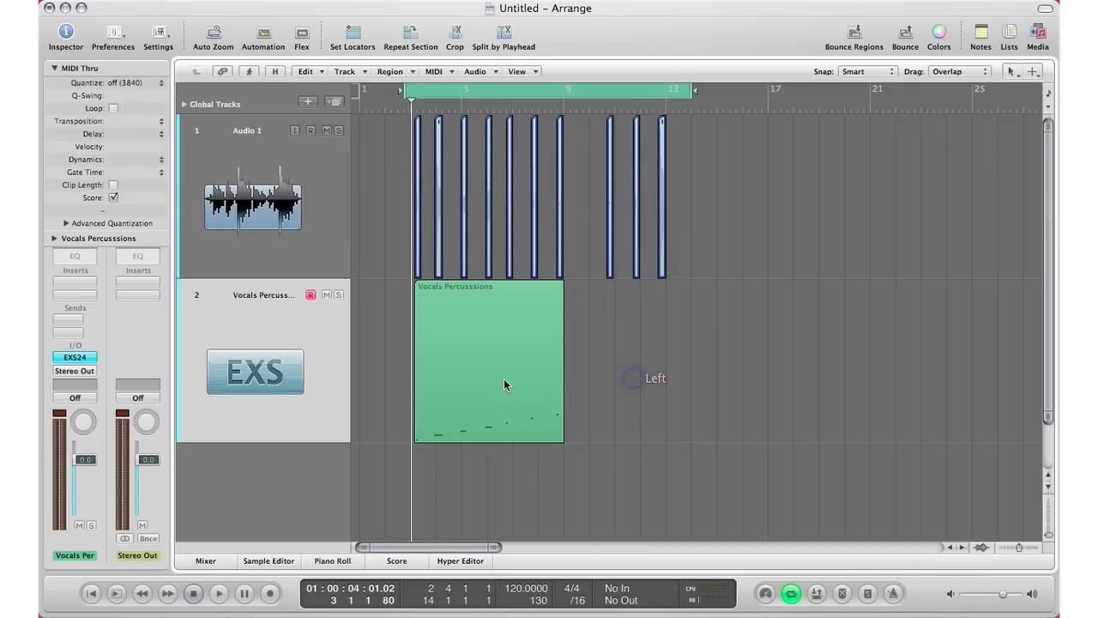
left_click(505, 380)
key("Delete")
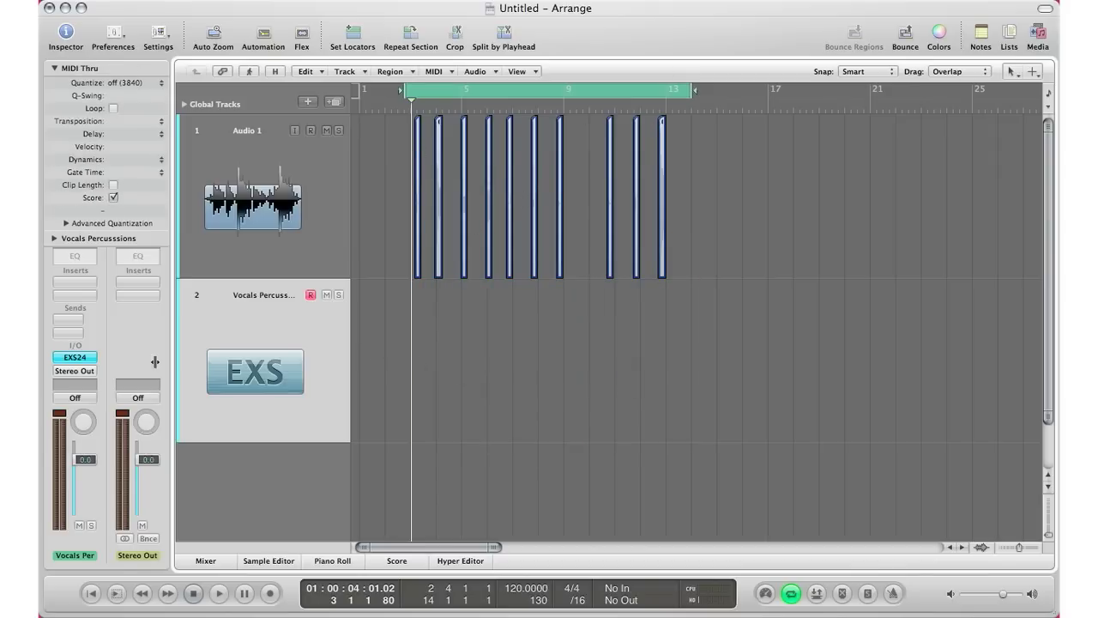
key("super+k")
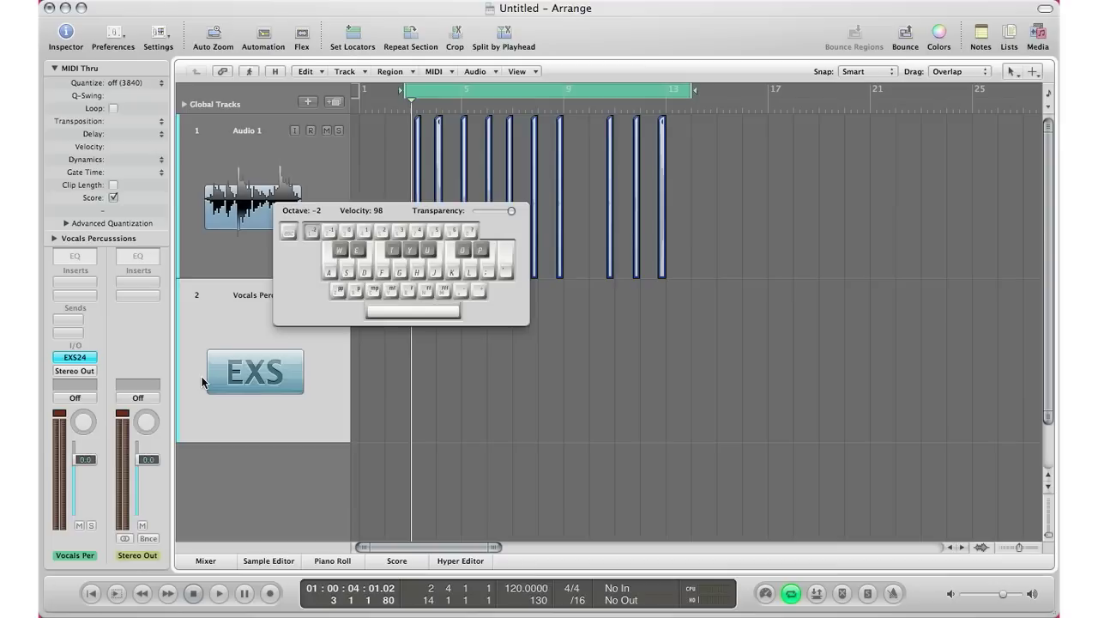
Trigger the sampled vocal hits with Musical Typing keys W, S, A, D, T, G, U and F
key("w")
key("s")
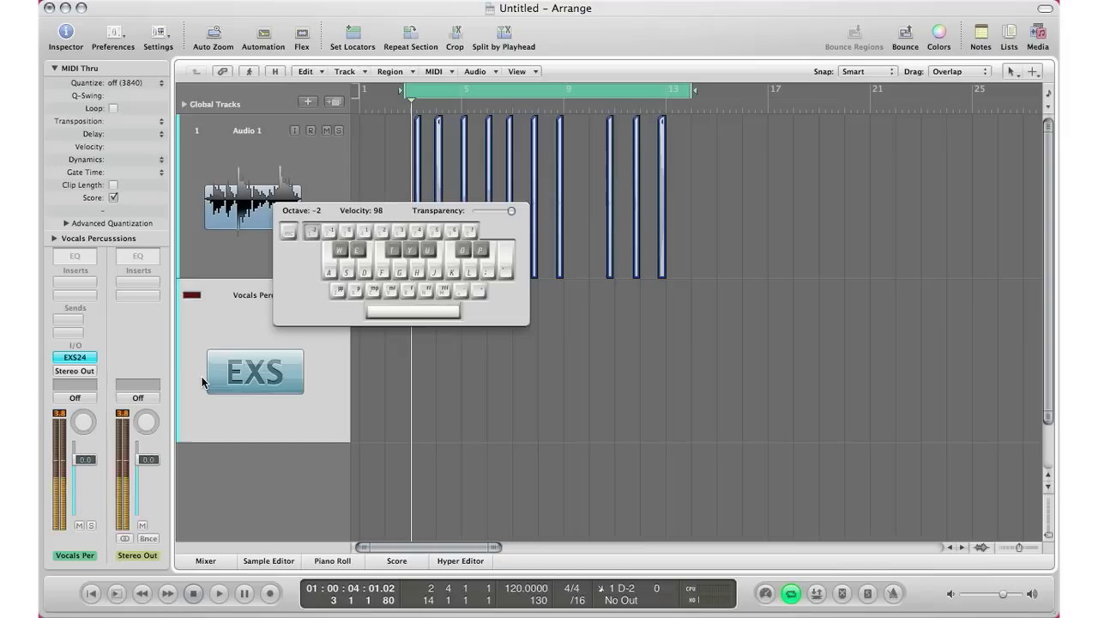
key("s")
key("a")
key("d")
key("t")
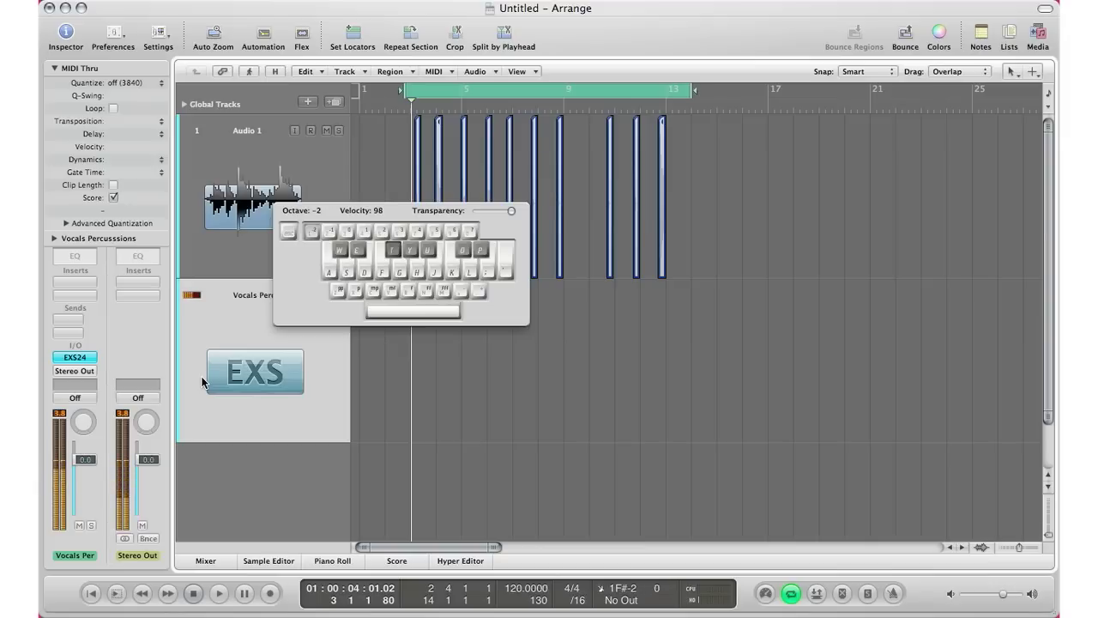
key("g")
key("u")
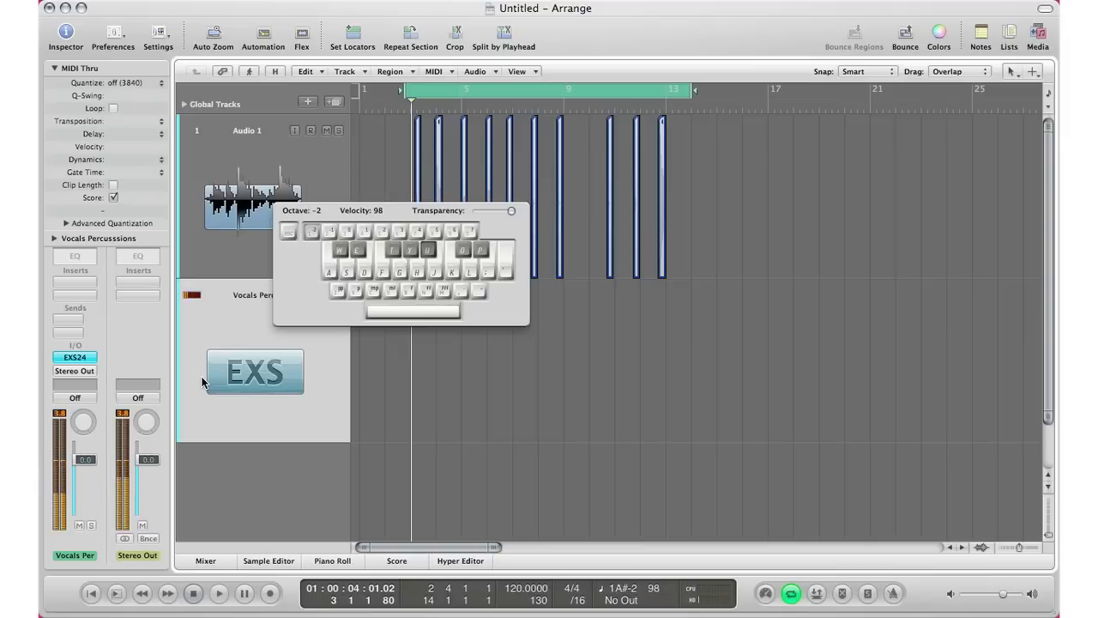
key("f")
key("w")
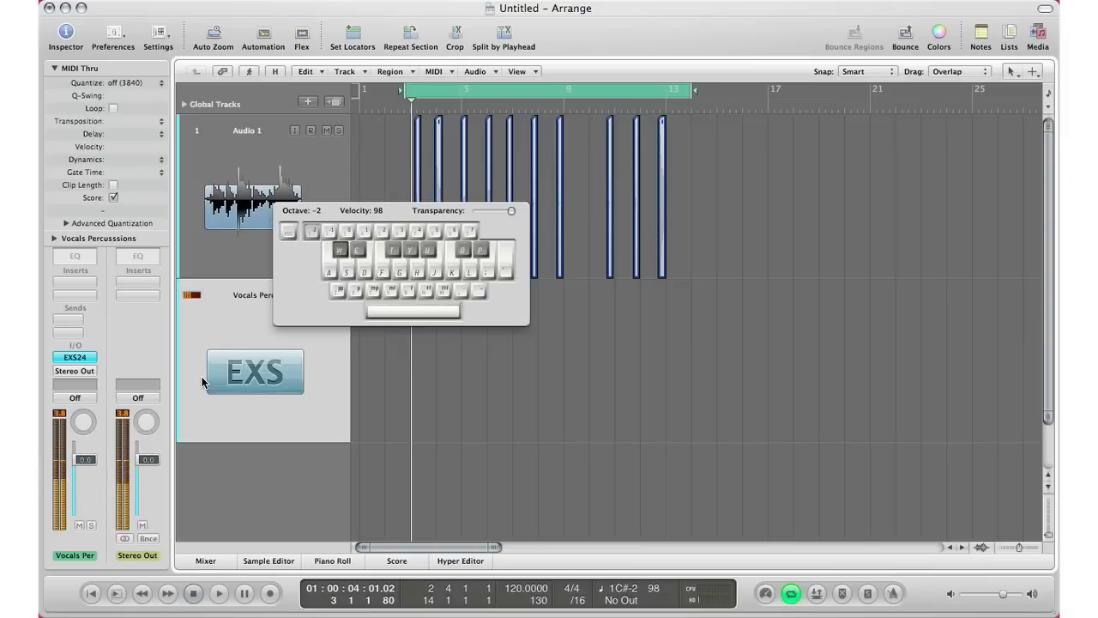